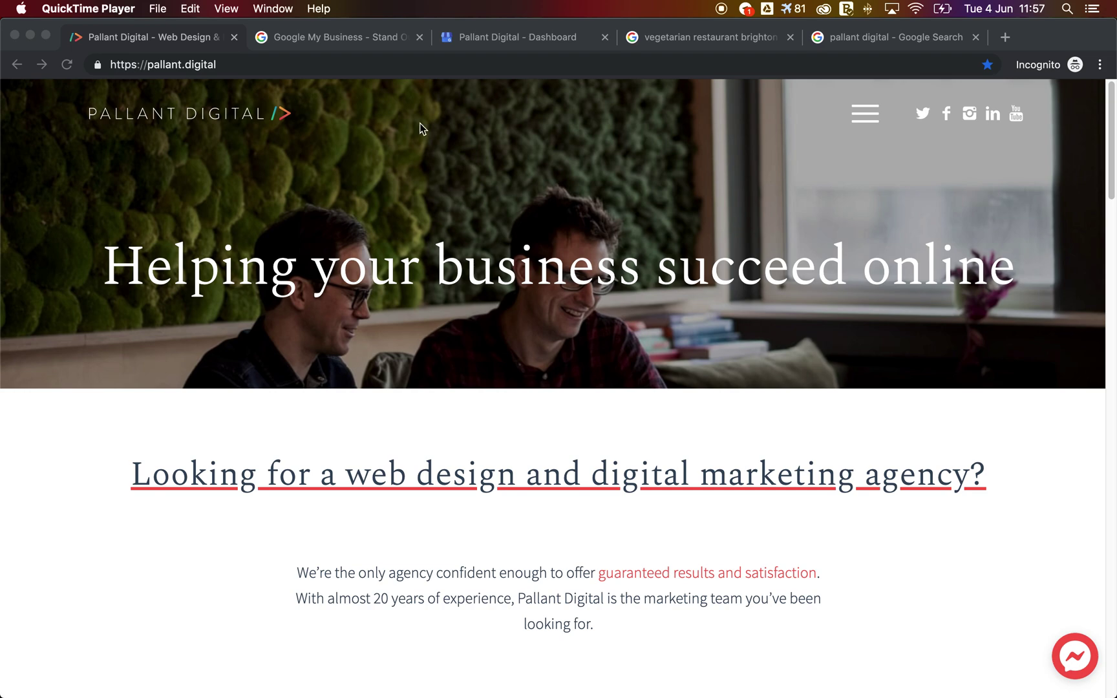
# View the Google My Business home page and the Google results for "vegetarian restaurant brighton".
pyautogui.click(351, 40)
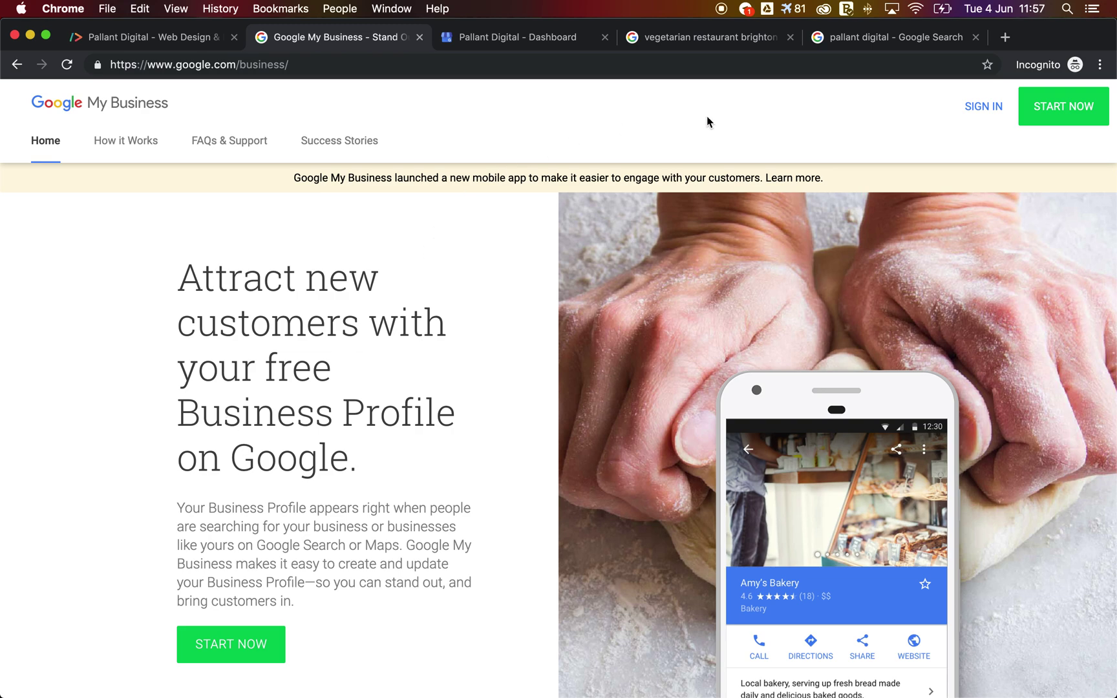
pyautogui.click(687, 34)
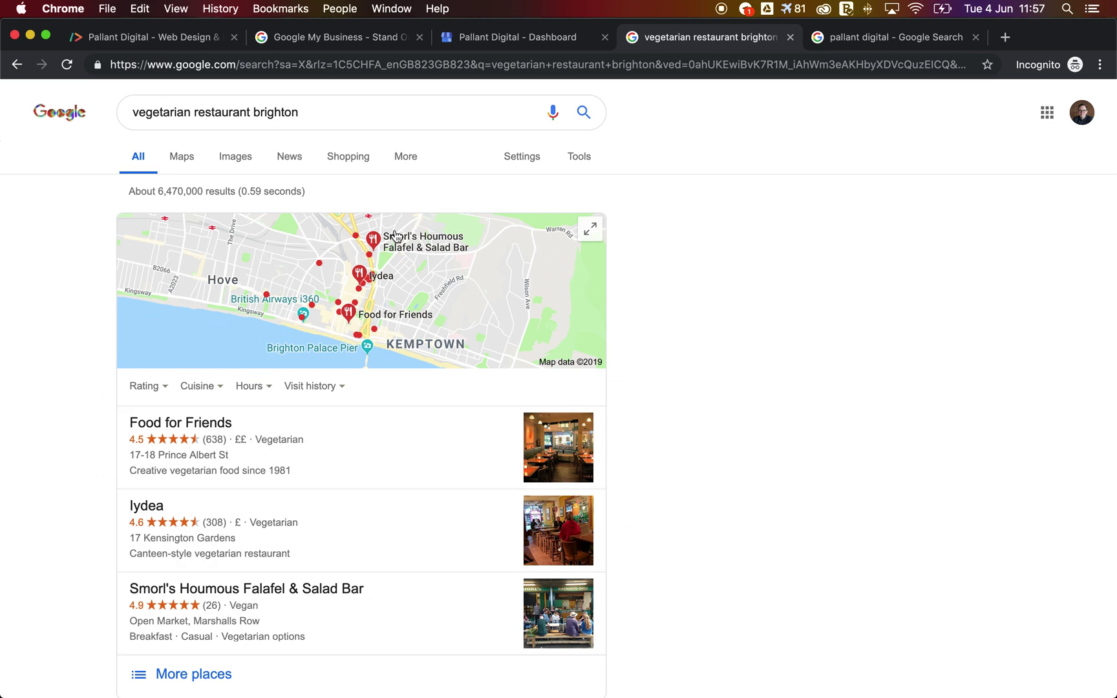
pyautogui.click(318, 36)
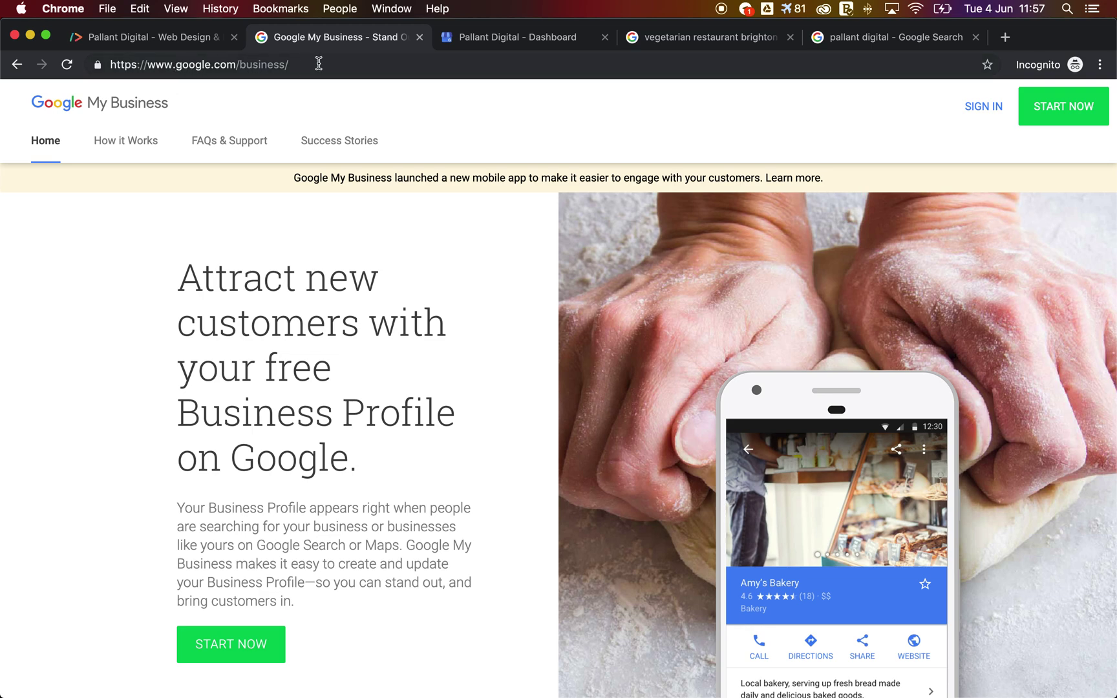
# Examine Pallant Digital's business profile in the Google search results and open its Google My Business dashboard.
pyautogui.click(855, 40)
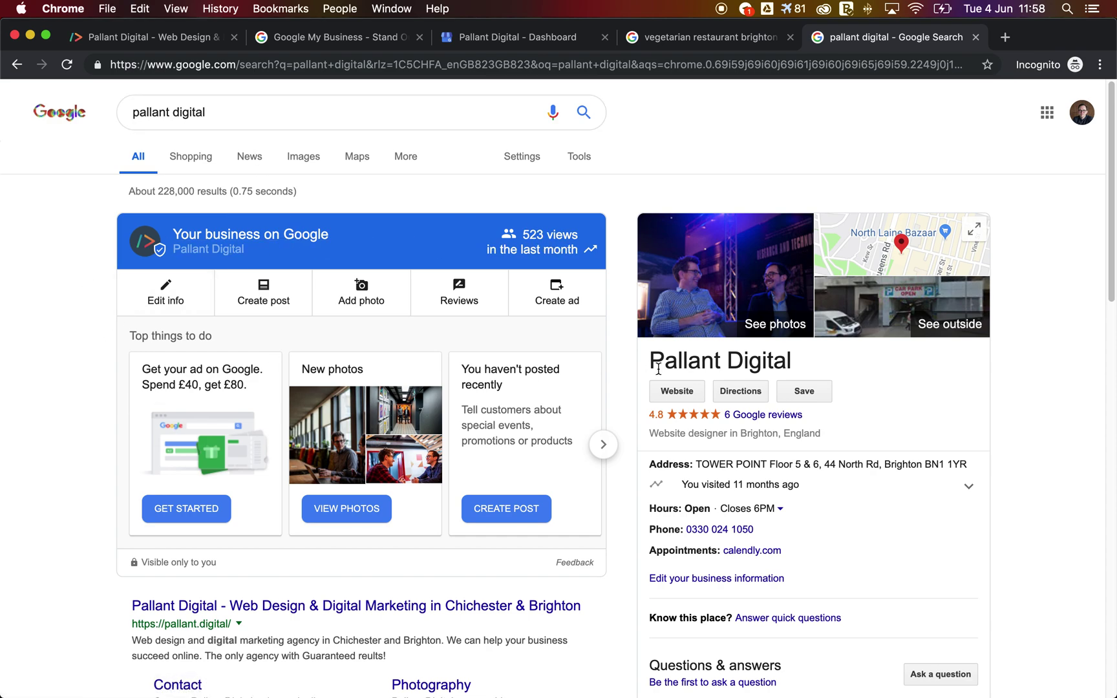
pyautogui.scroll(-5, 659, 369)
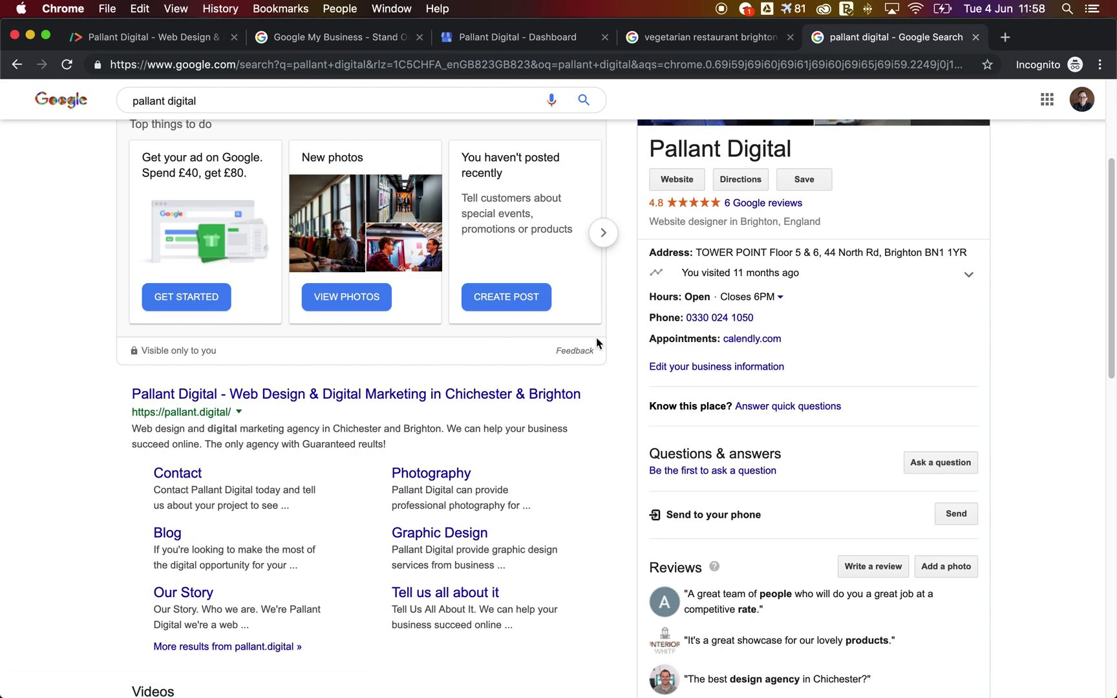
pyautogui.scroll(-6, 617, 367)
pyautogui.scroll(10, 617, 366)
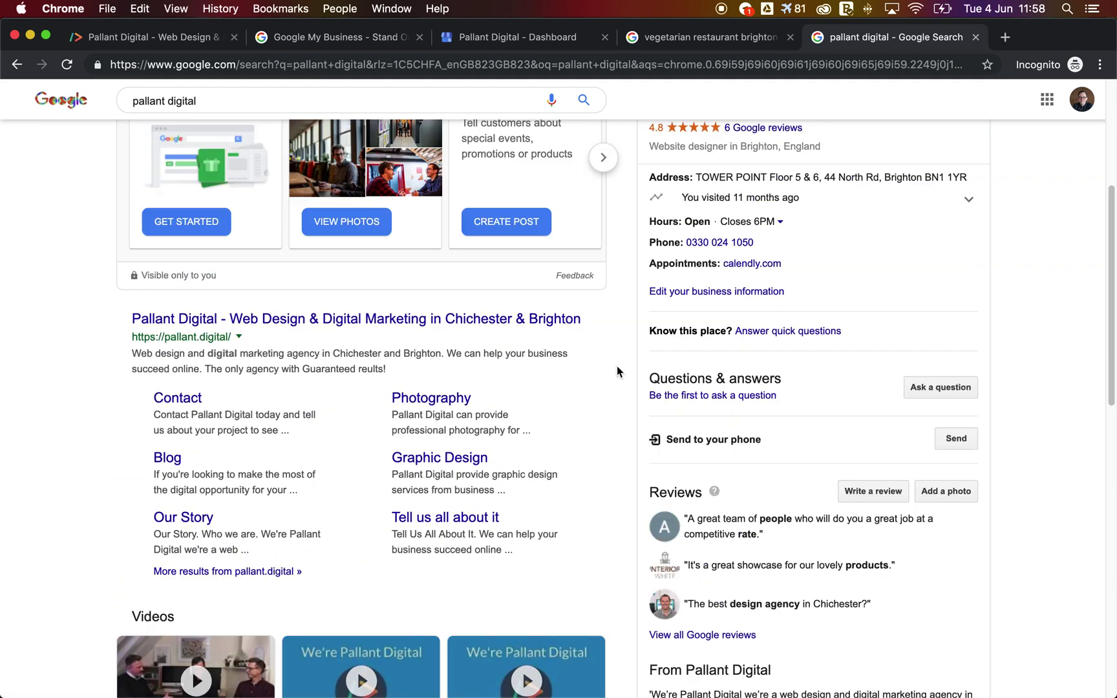
pyautogui.click(490, 43)
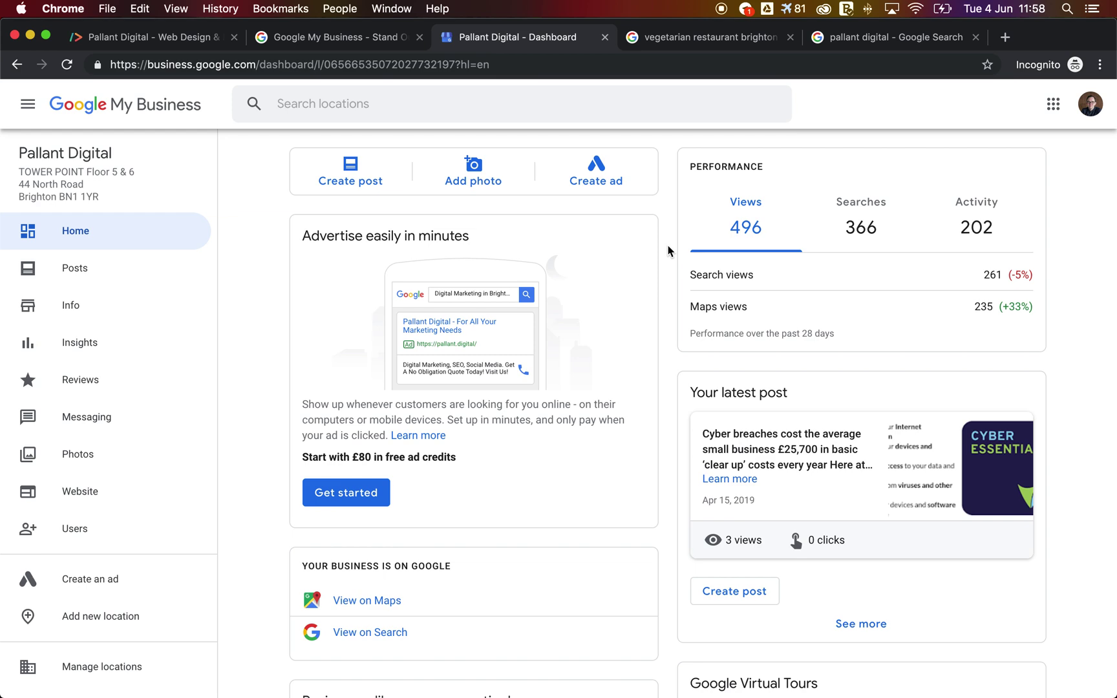
# Compare the local map listings with the organic results in the "vegetarian restaurant brighton" search.
pyautogui.click(689, 39)
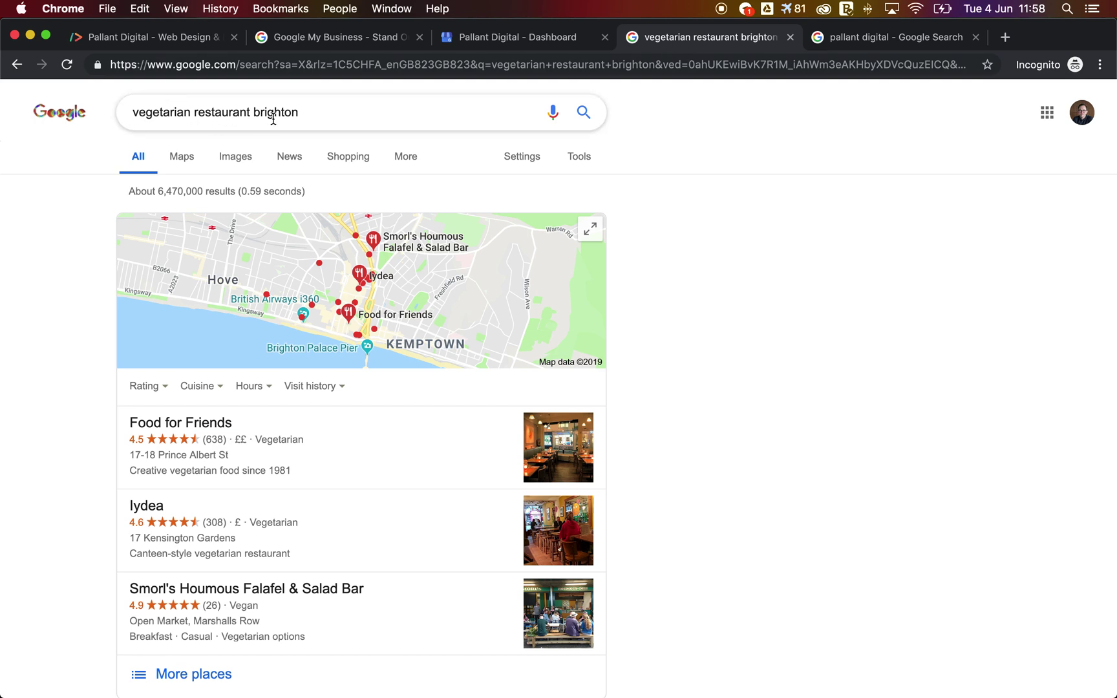
pyautogui.scroll(-3, 68, 256)
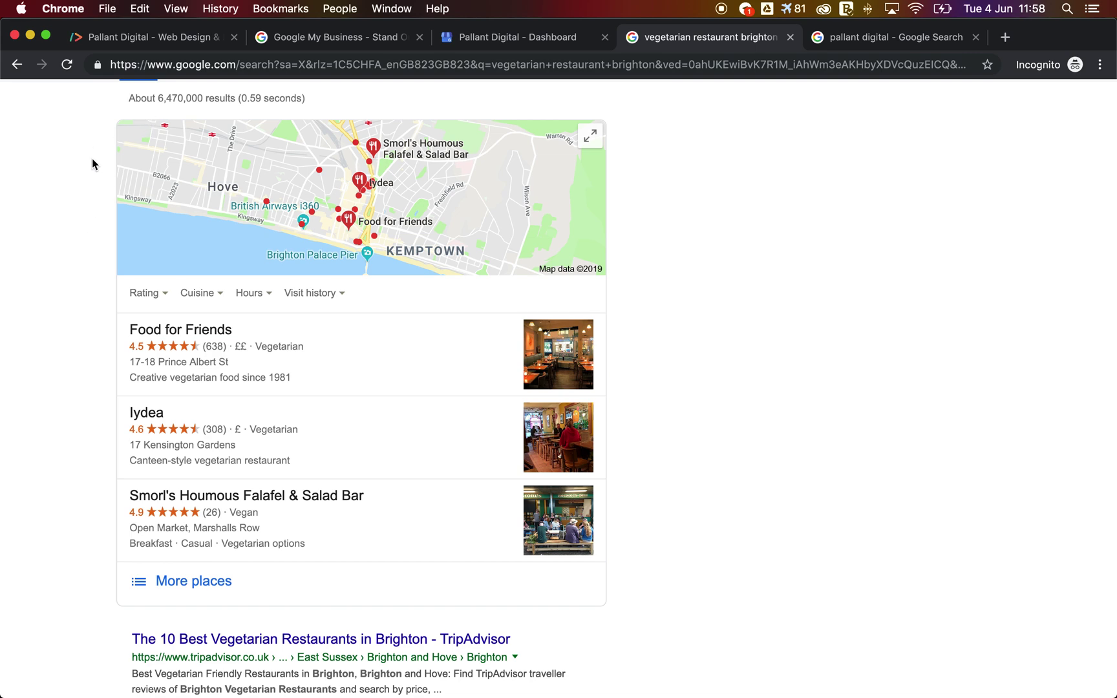
pyautogui.scroll(3, 77, 466)
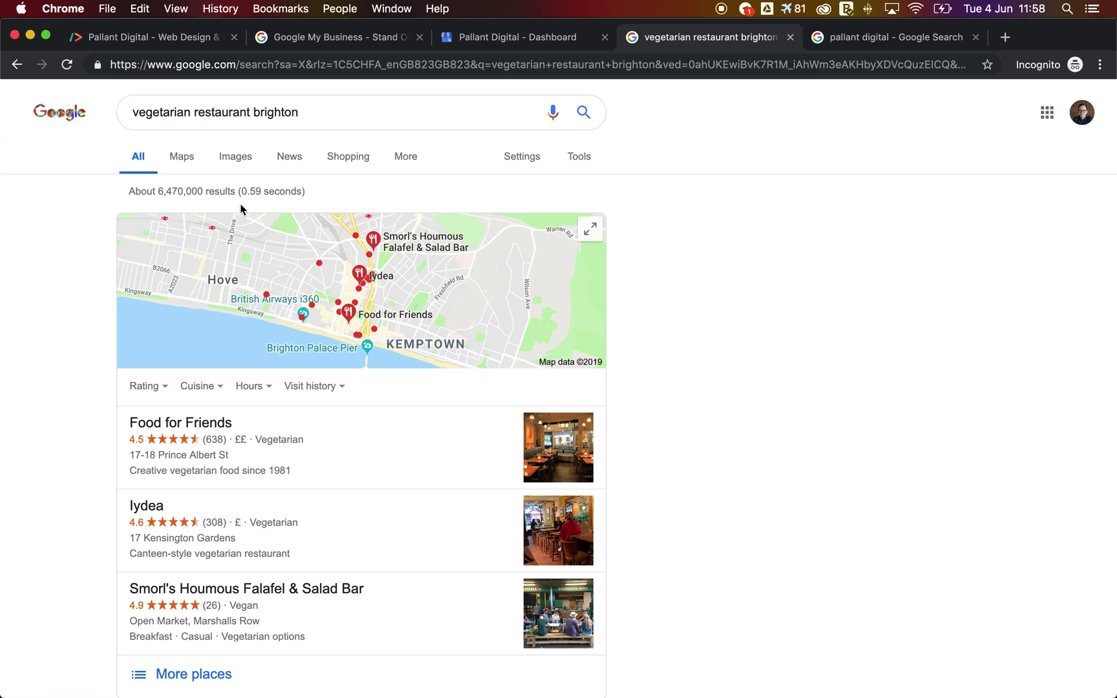
pyautogui.scroll(-10, 57, 362)
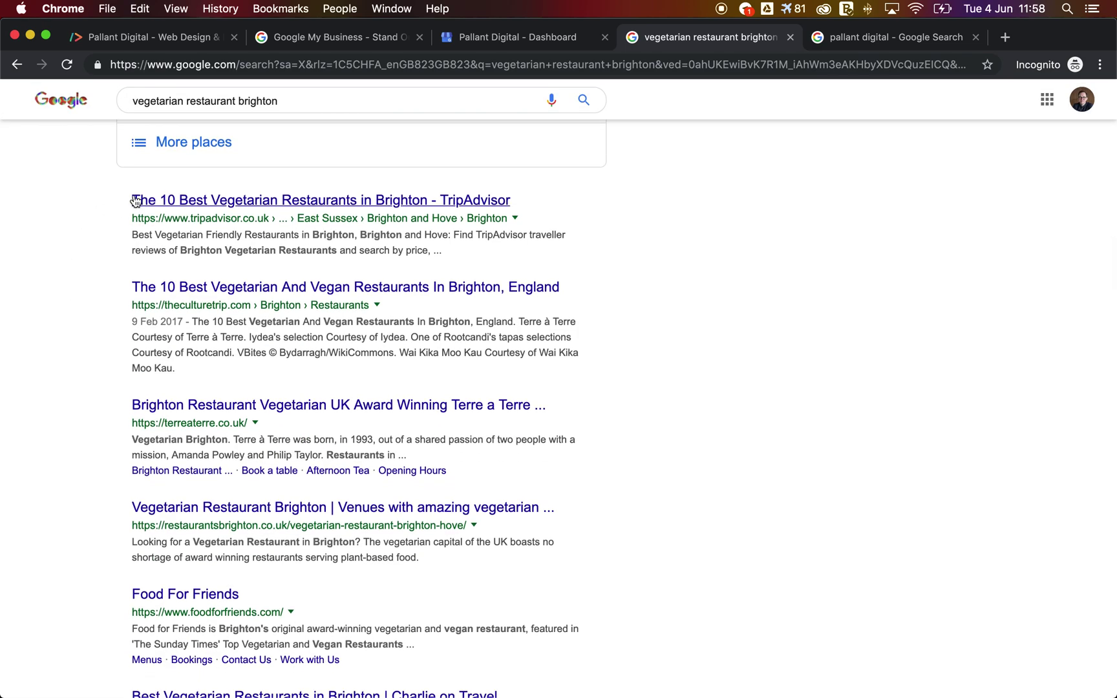
pyautogui.scroll(10, 102, 362)
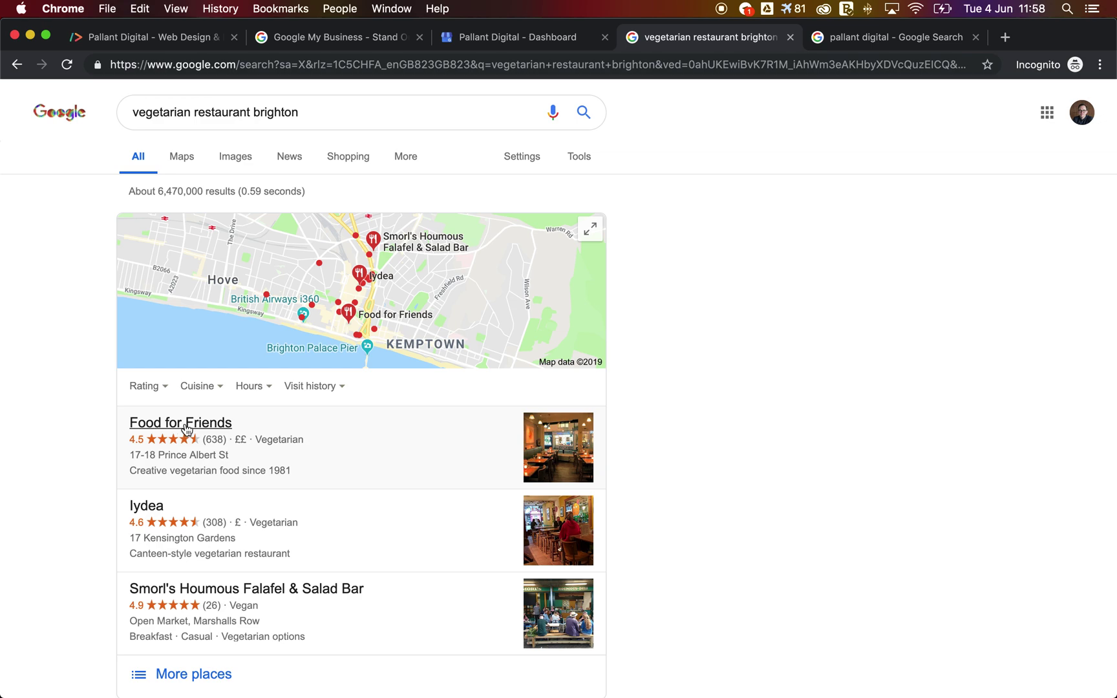
# Open the Food for Friends listing and examine its business details, photos, popular times, reviews and social profiles.
pyautogui.click(186, 423)
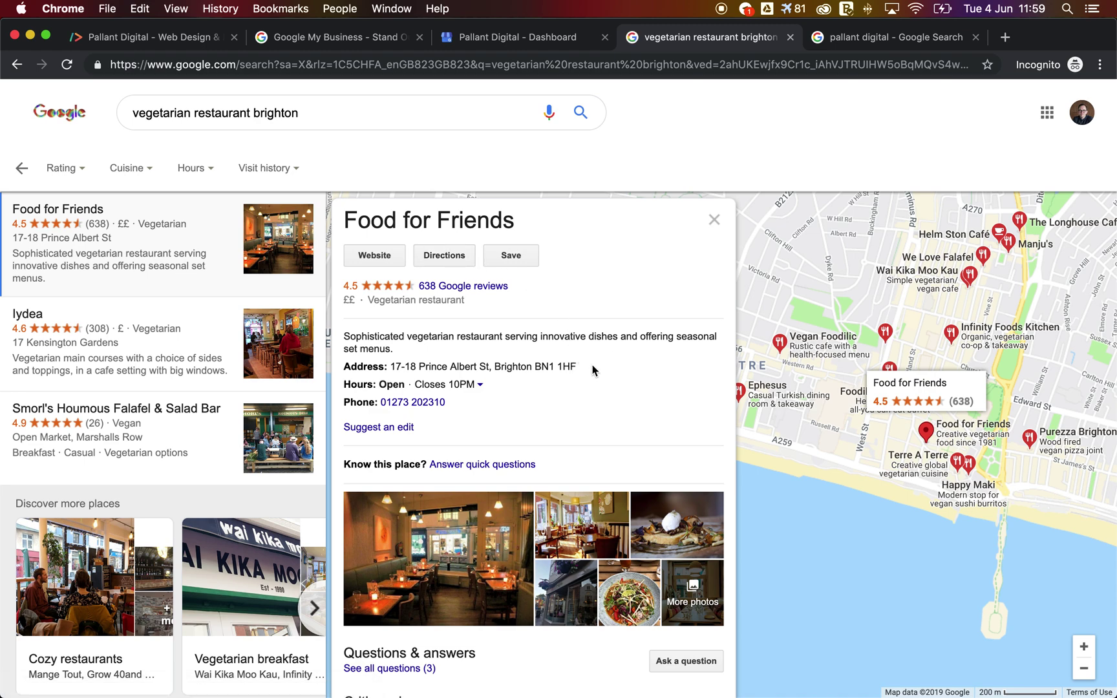
pyautogui.scroll(-3, 593, 371)
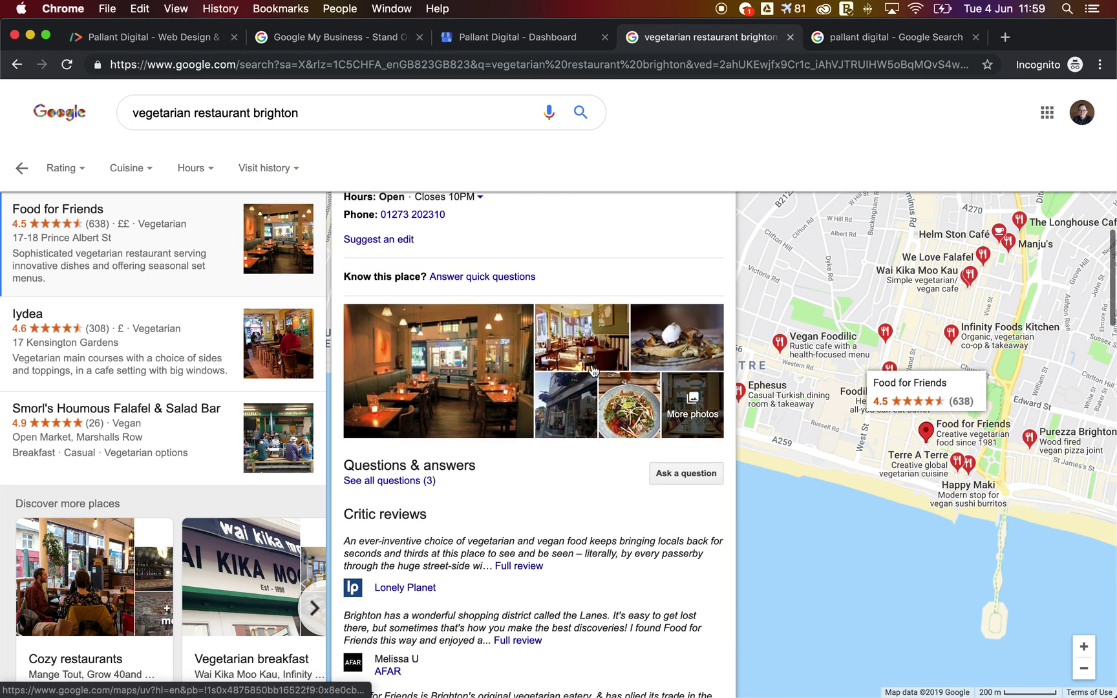
pyautogui.scroll(-7, 477, 456)
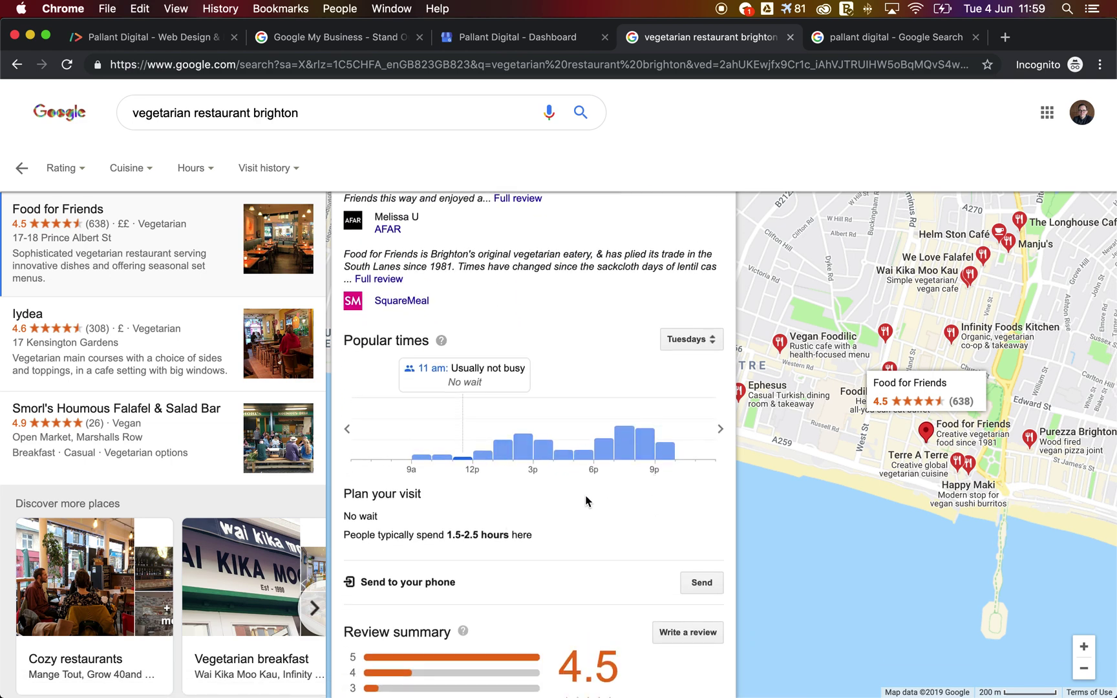
pyautogui.scroll(-4, 582, 498)
pyautogui.scroll(-14, 467, 404)
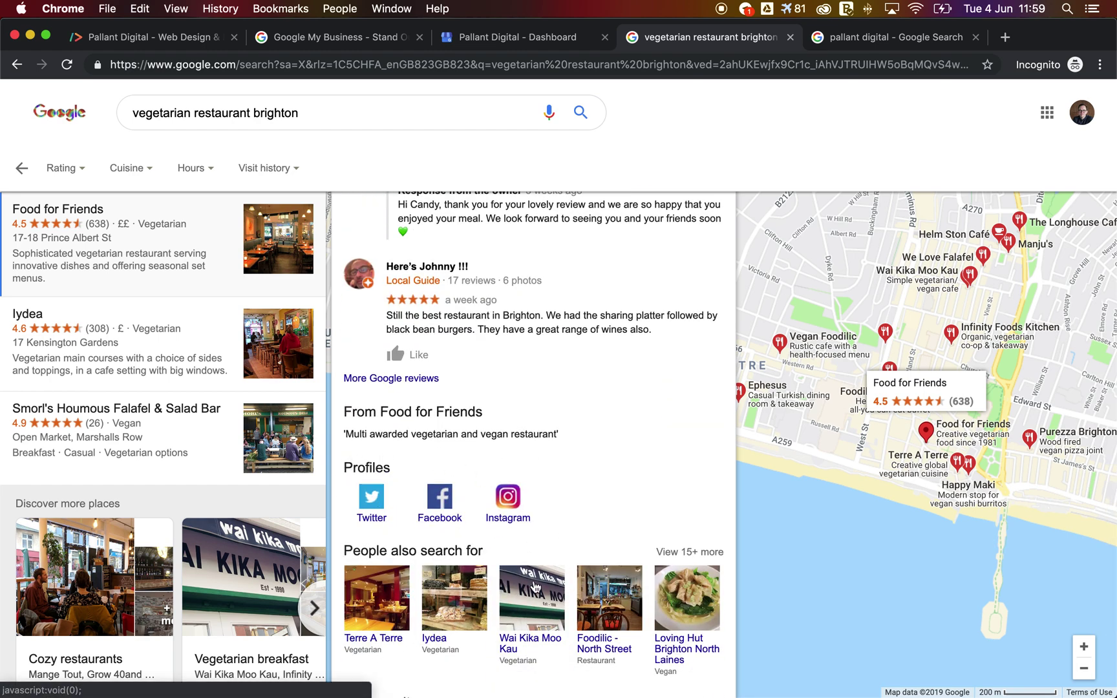
pyautogui.scroll(15, 555, 311)
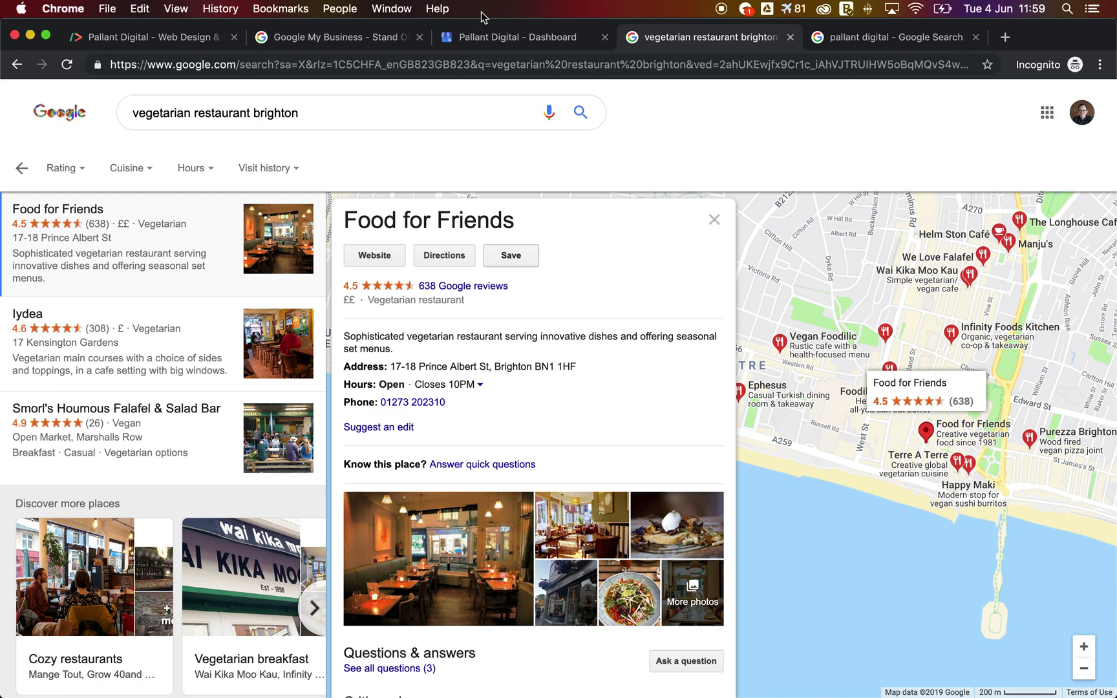
# Look through the Info, Photos and Reviews sections of Pallant Digital's Google My Business account, ending on its home dashboard.
pyautogui.click(484, 40)
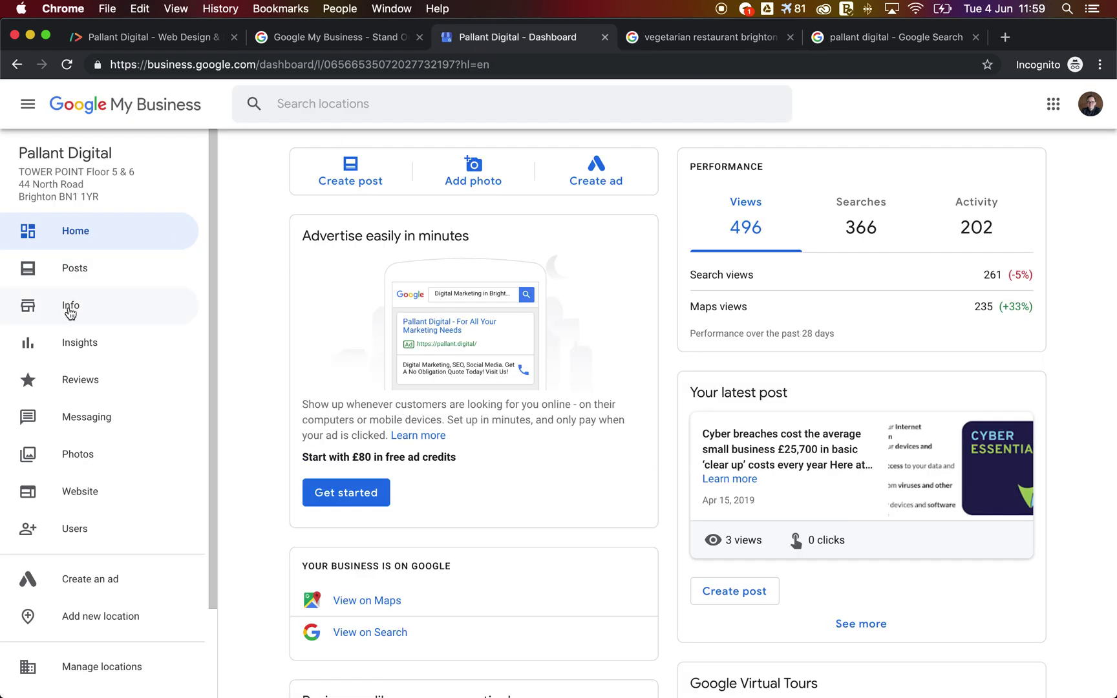
pyautogui.click(65, 318)
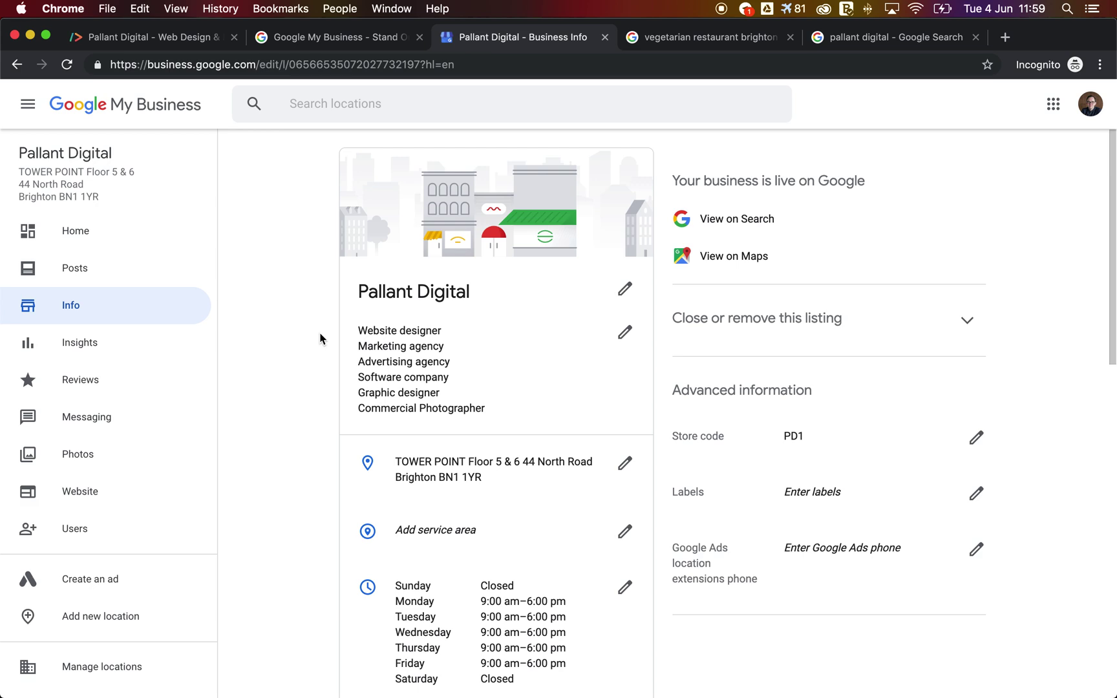
pyautogui.click(96, 454)
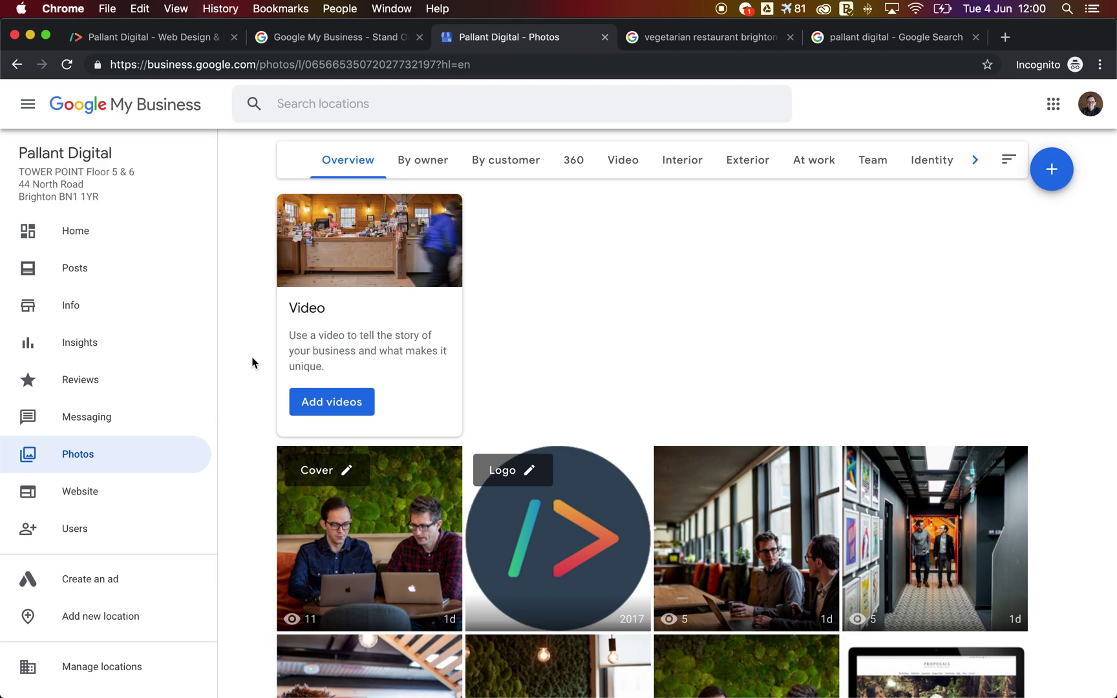
pyautogui.click(78, 381)
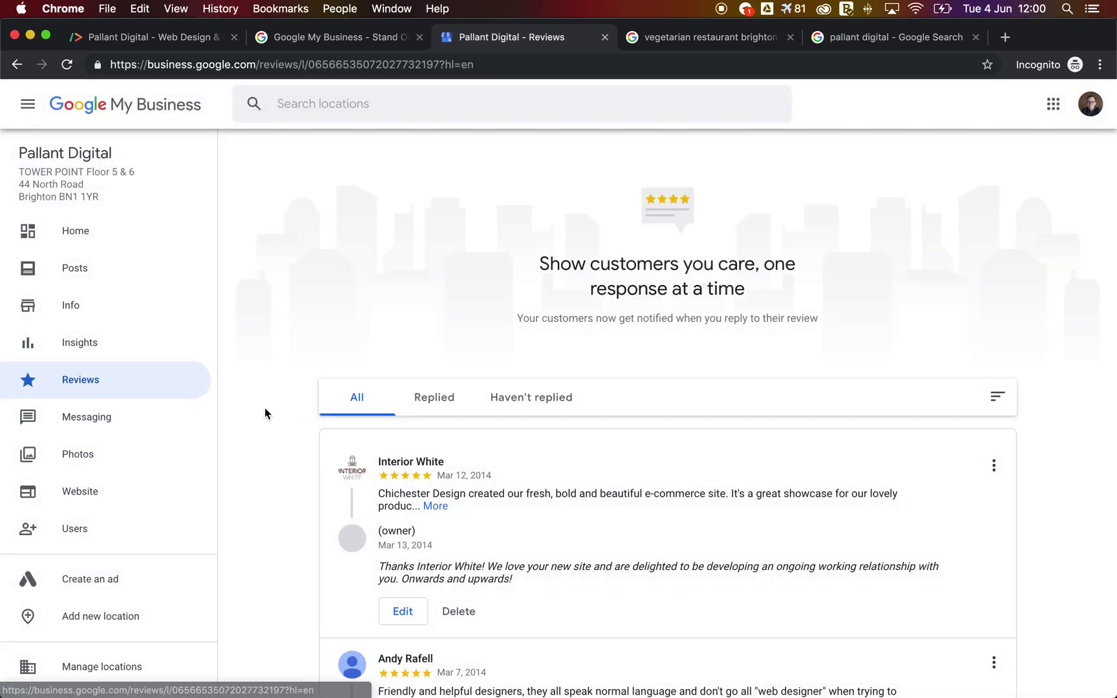
pyautogui.scroll(-3, 270, 421)
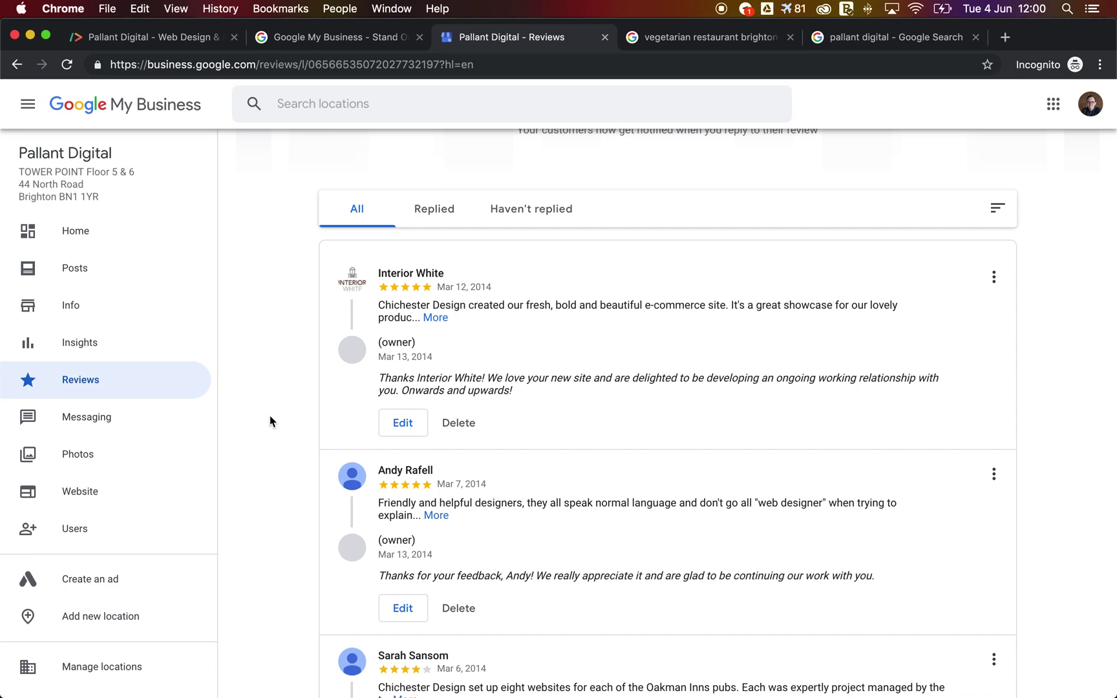
pyautogui.click(90, 238)
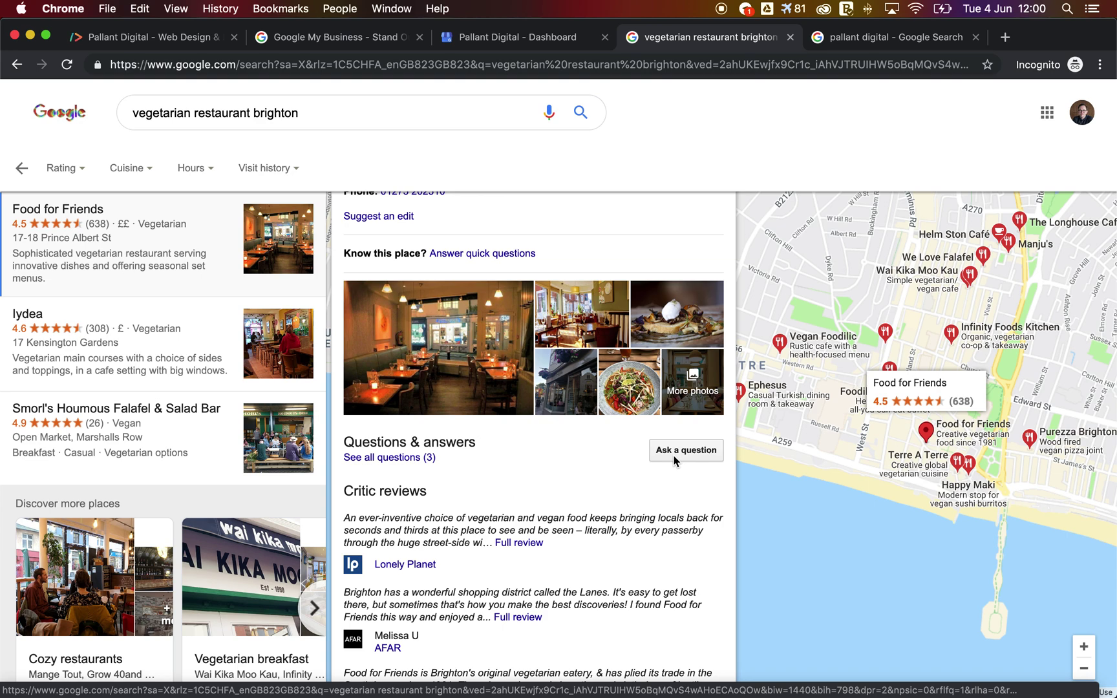
# Examine the cards on Pallant Digital's Google My Business home dashboard, from performance and posts to latest reviews and insights.
pyautogui.click(544, 39)
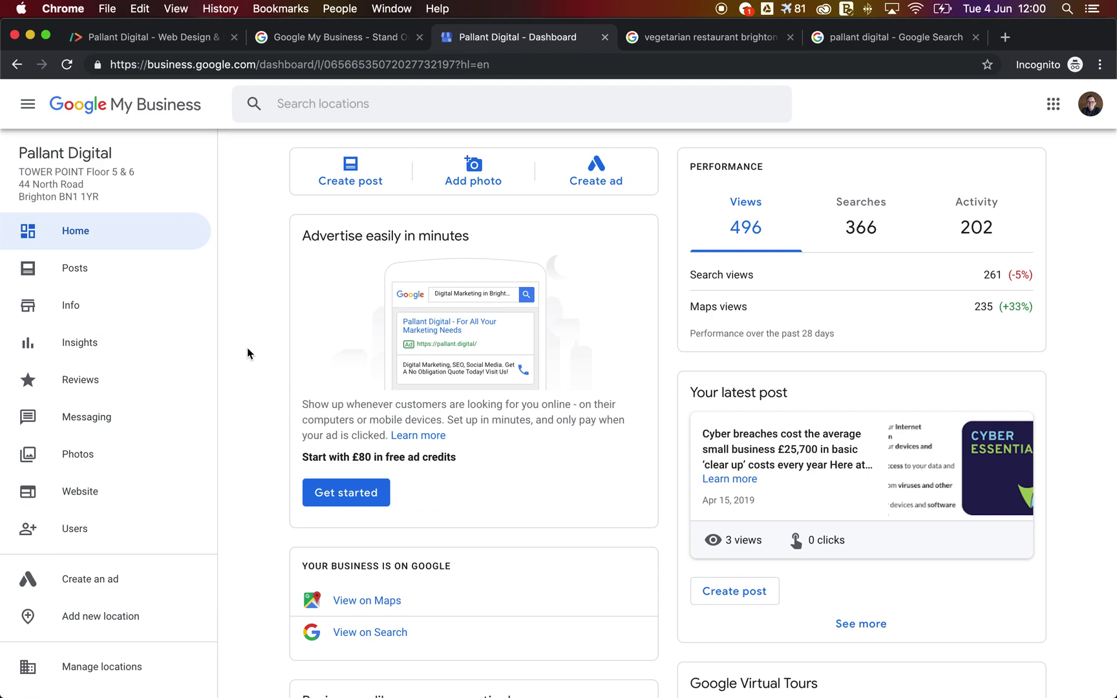
pyautogui.scroll(-10, 247, 353)
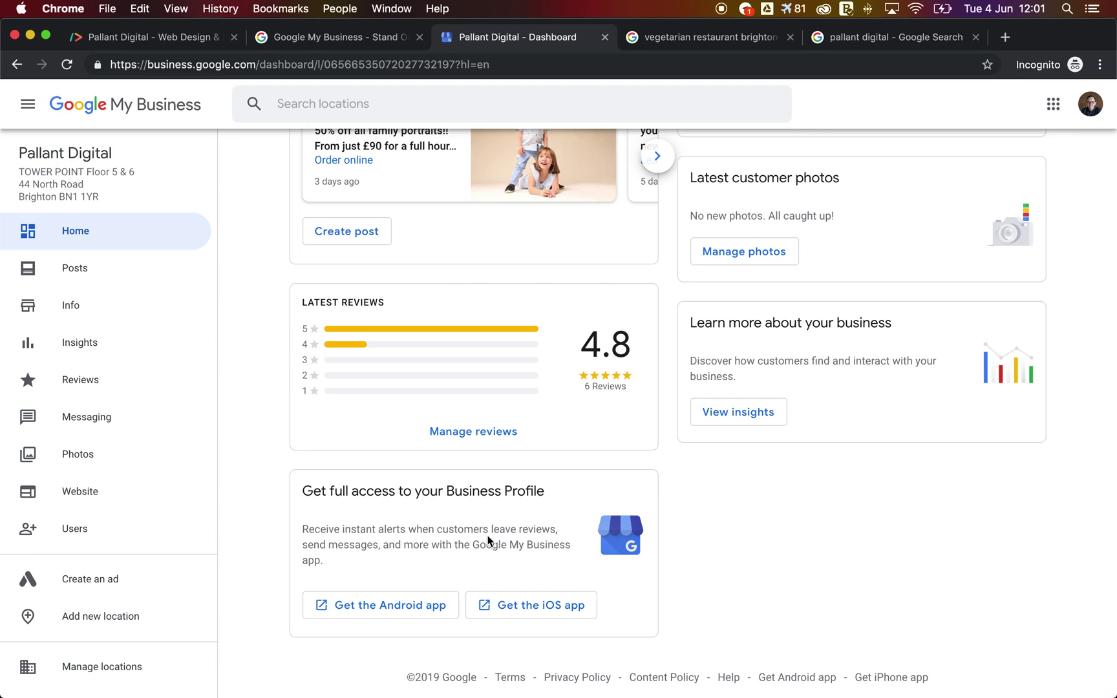
pyautogui.scroll(10, 488, 541)
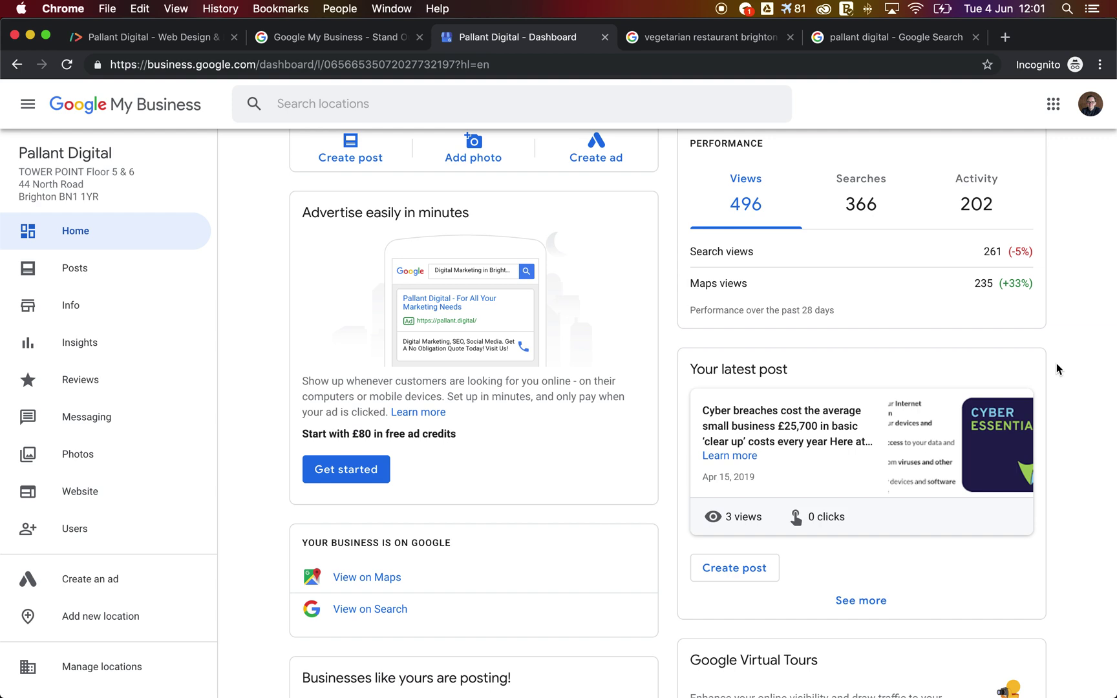
pyautogui.scroll(-5, 252, 265)
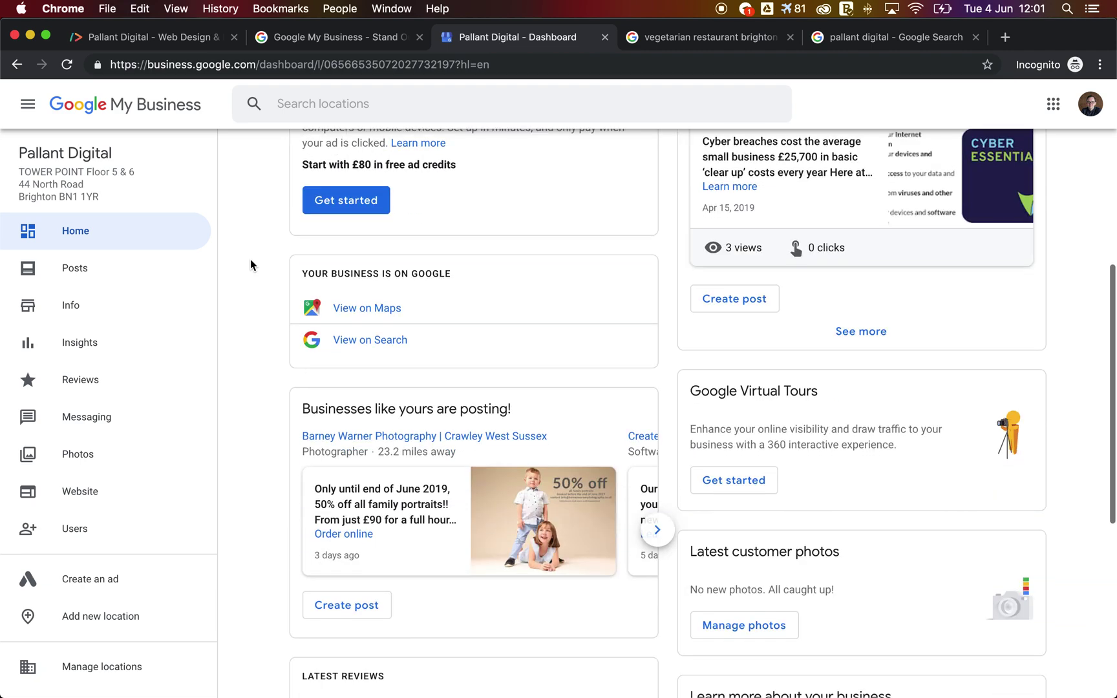
pyautogui.scroll(-6, 250, 264)
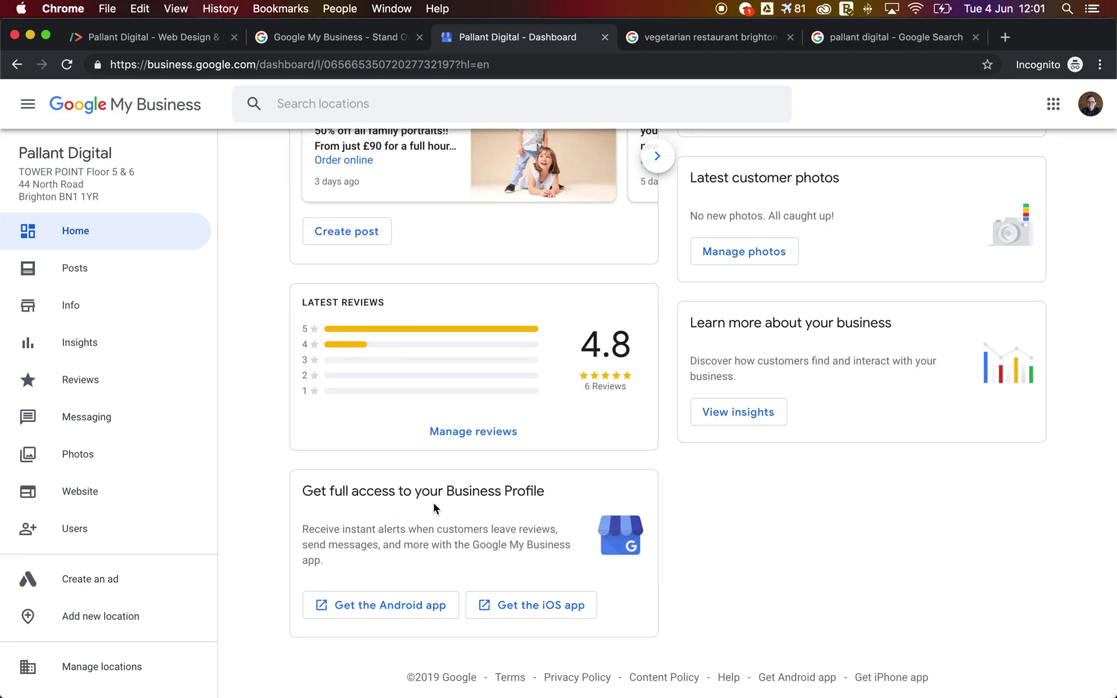